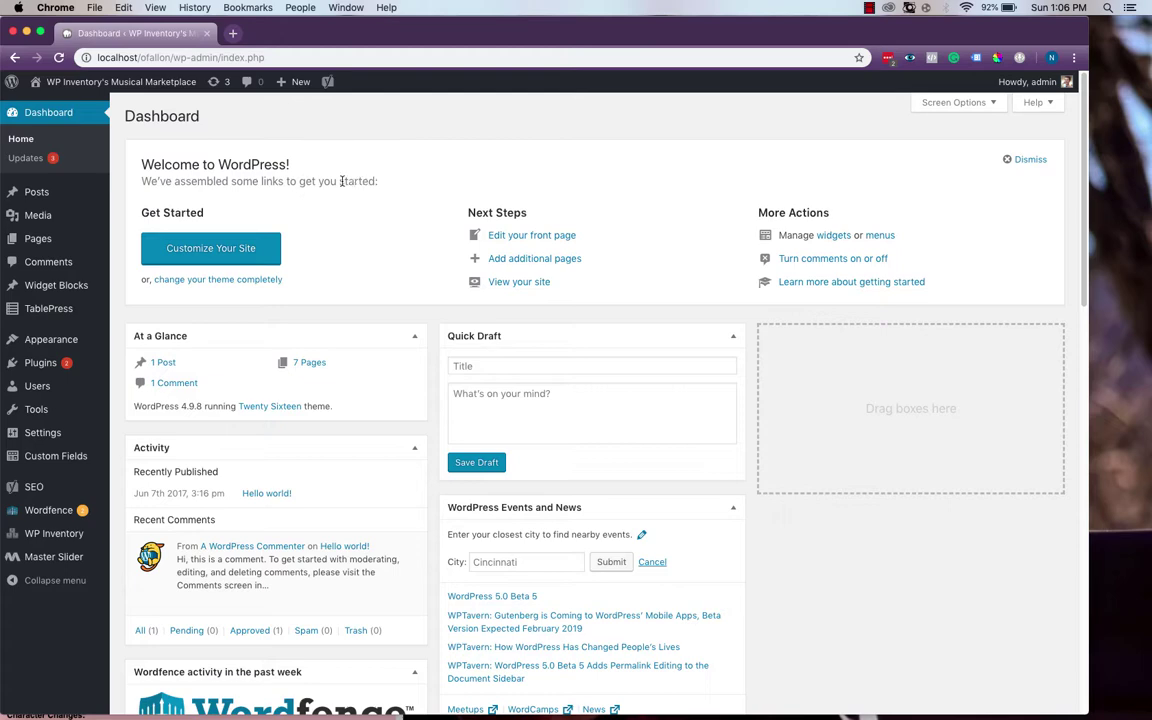
# - Go to Plugins > Add New and reveal the Upload Plugin .zip form
pyautogui.click(70, 362)
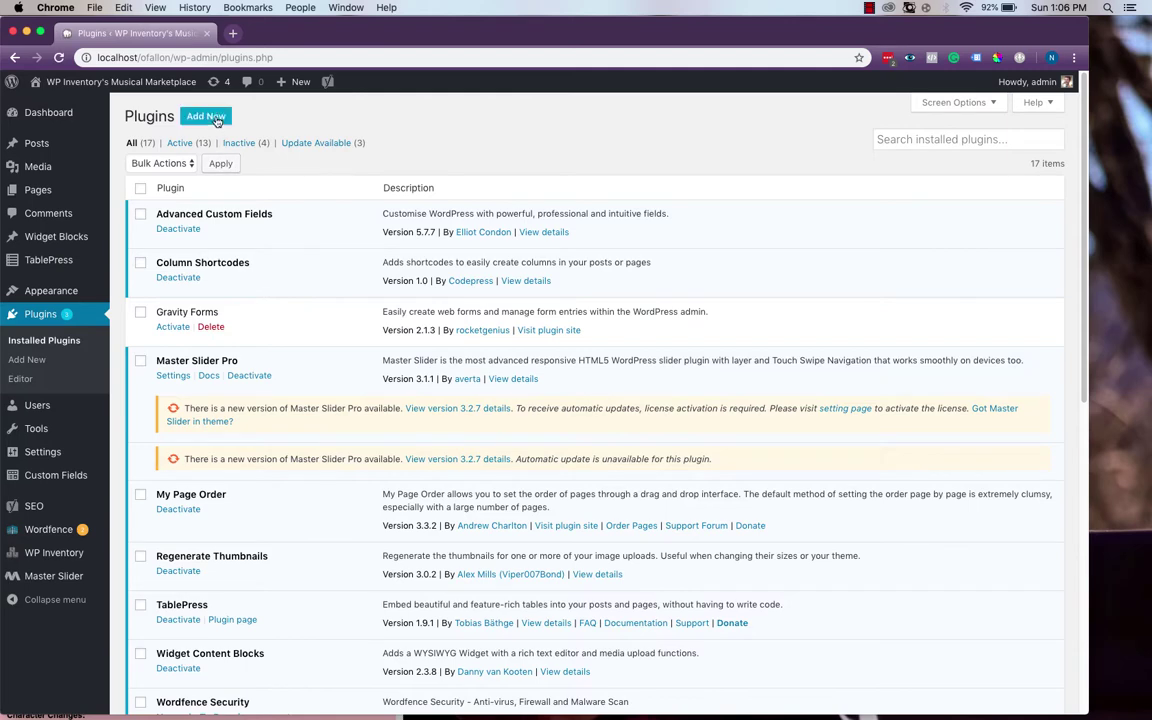
pyautogui.click(206, 117)
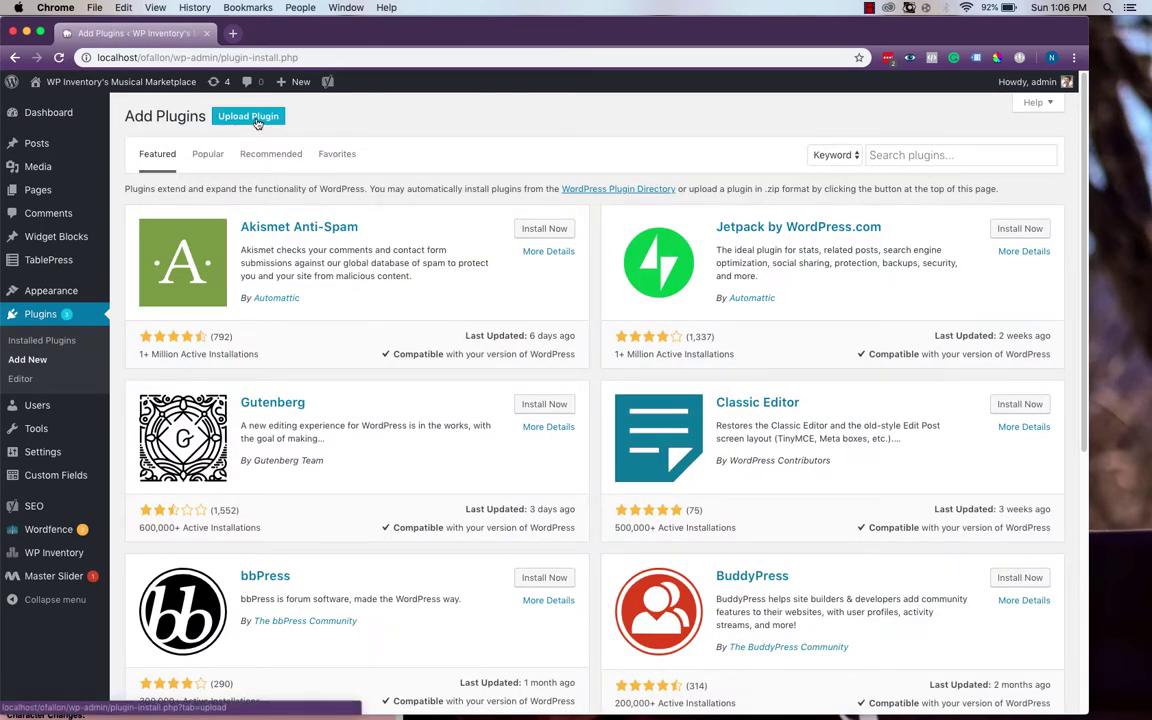
pyautogui.click(257, 118)
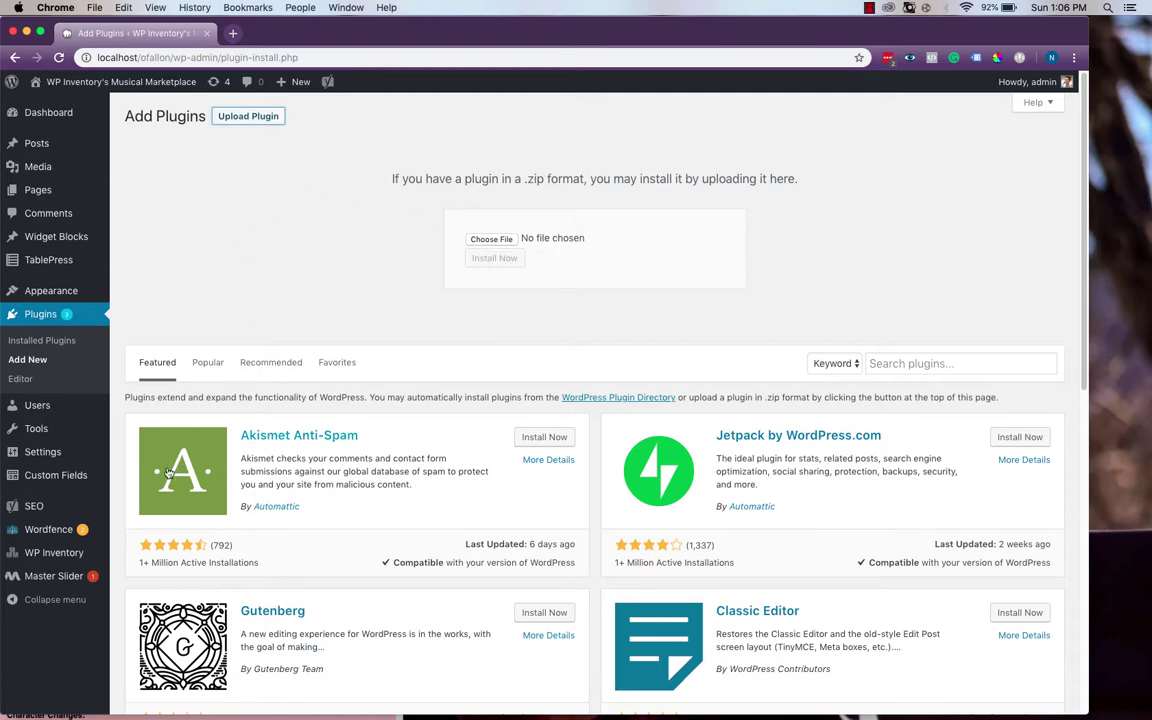
pyautogui.moveTo(83, 552)
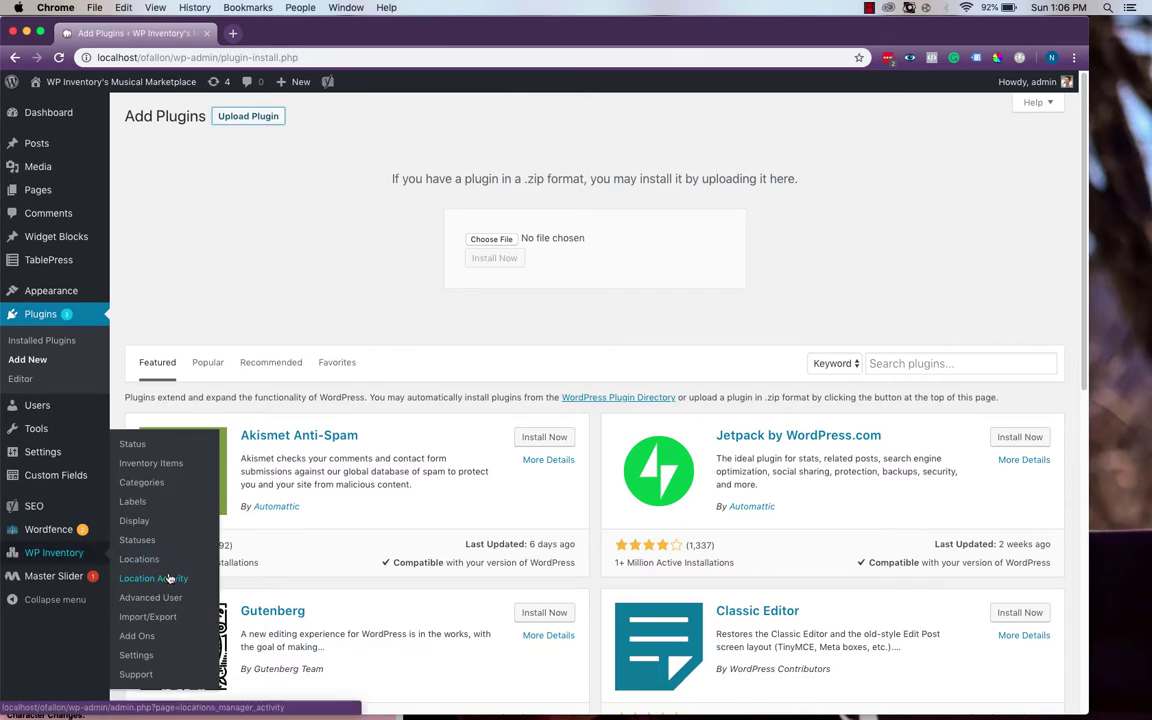
# - Open WP Inventory Settings to see the add-on License Keys status
pyautogui.click(163, 662)
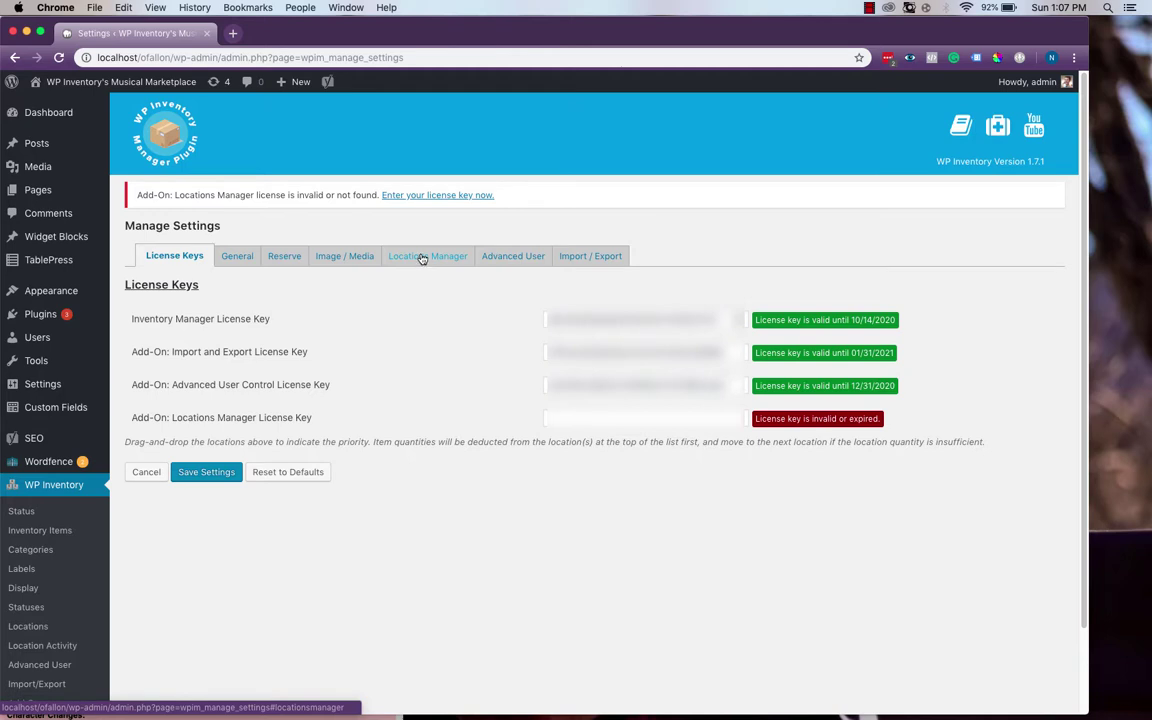
# - Start a new location named 'Austin Warehouse' with address '123 Test St'
pyautogui.click(64, 625)
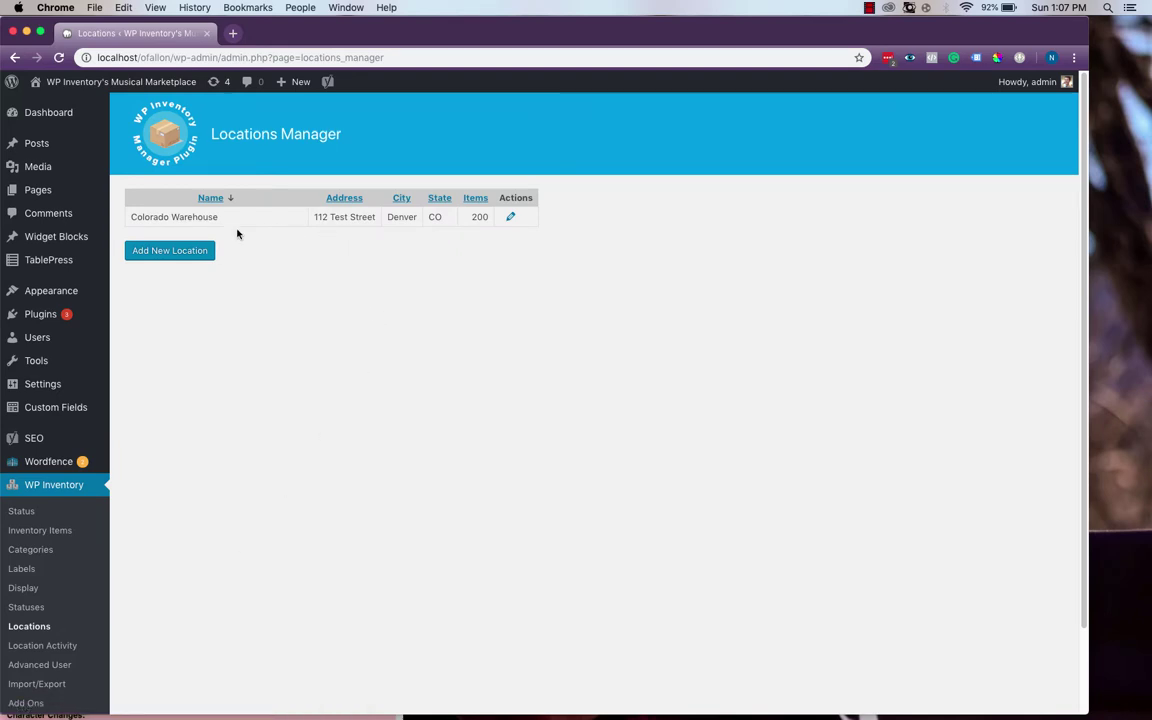
pyautogui.click(176, 257)
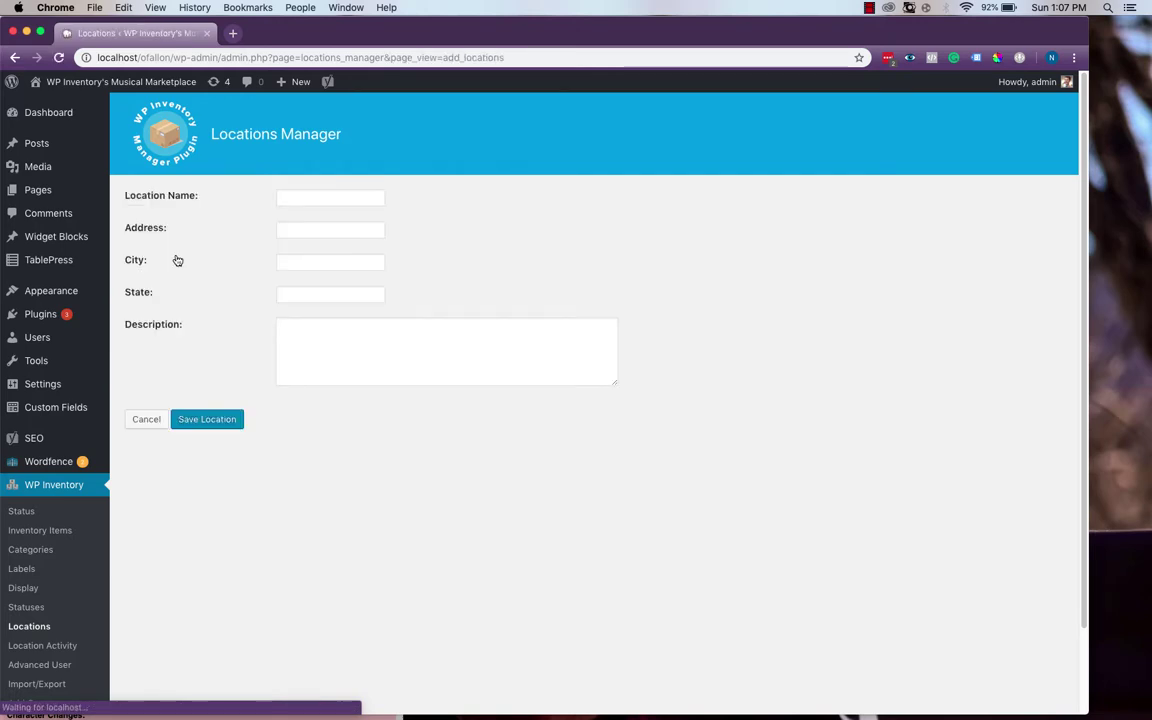
pyautogui.click(313, 199)
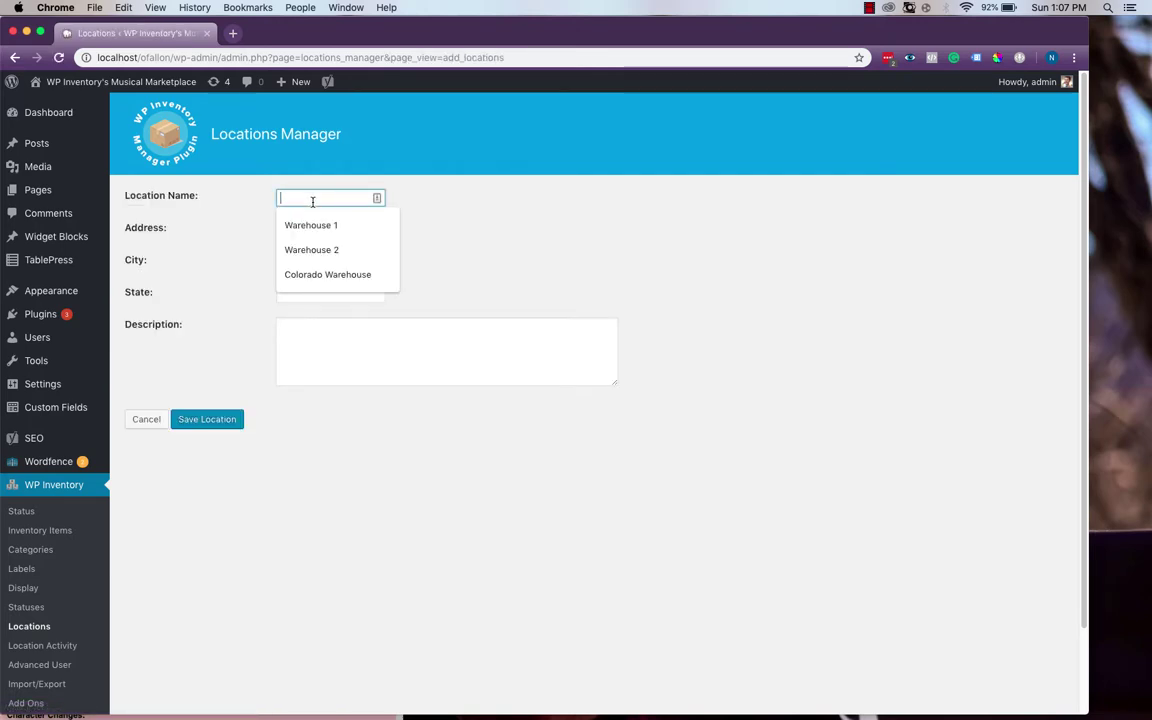
pyautogui.write('Austin Warehouse')
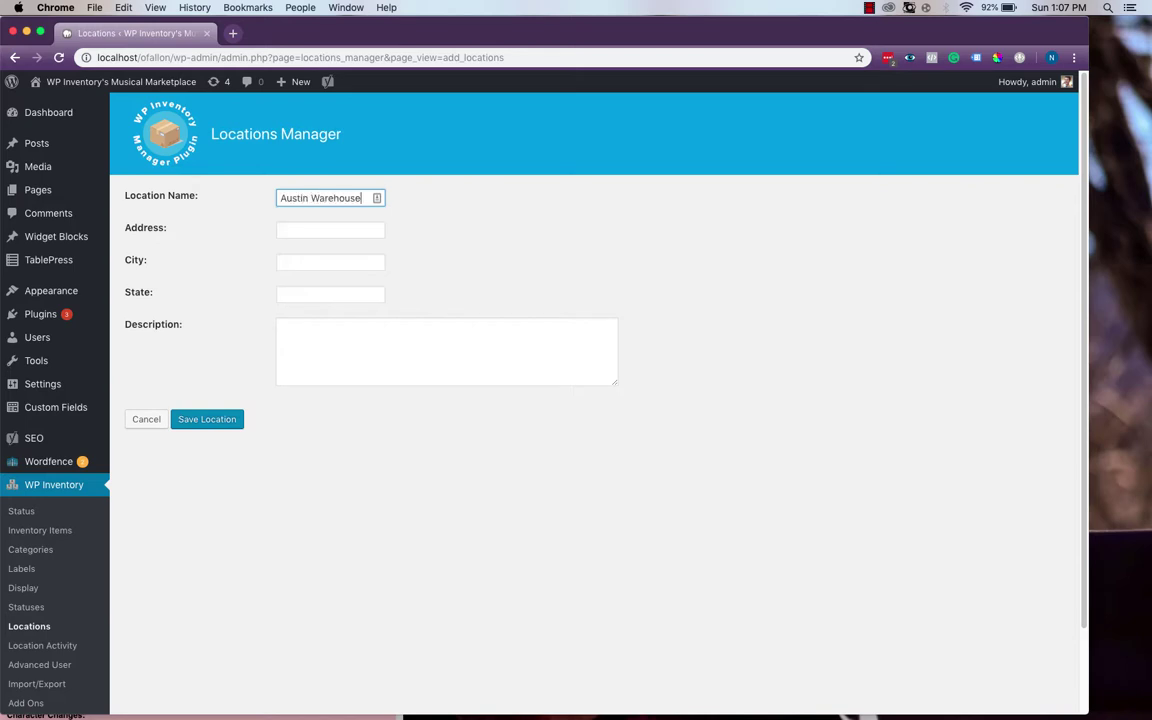
pyautogui.press('Tab')
pyautogui.write('123 Test St')
# - Fill in city Austin, state TX, description 'The Warehouse located in Austin', and save the location
pyautogui.press('Tab')
pyautogui.write('Austin')
pyautogui.press('Tab')
pyautogui.write('TX')
pyautogui.press('Tab')
pyautogui.write('The Warehouse loca')
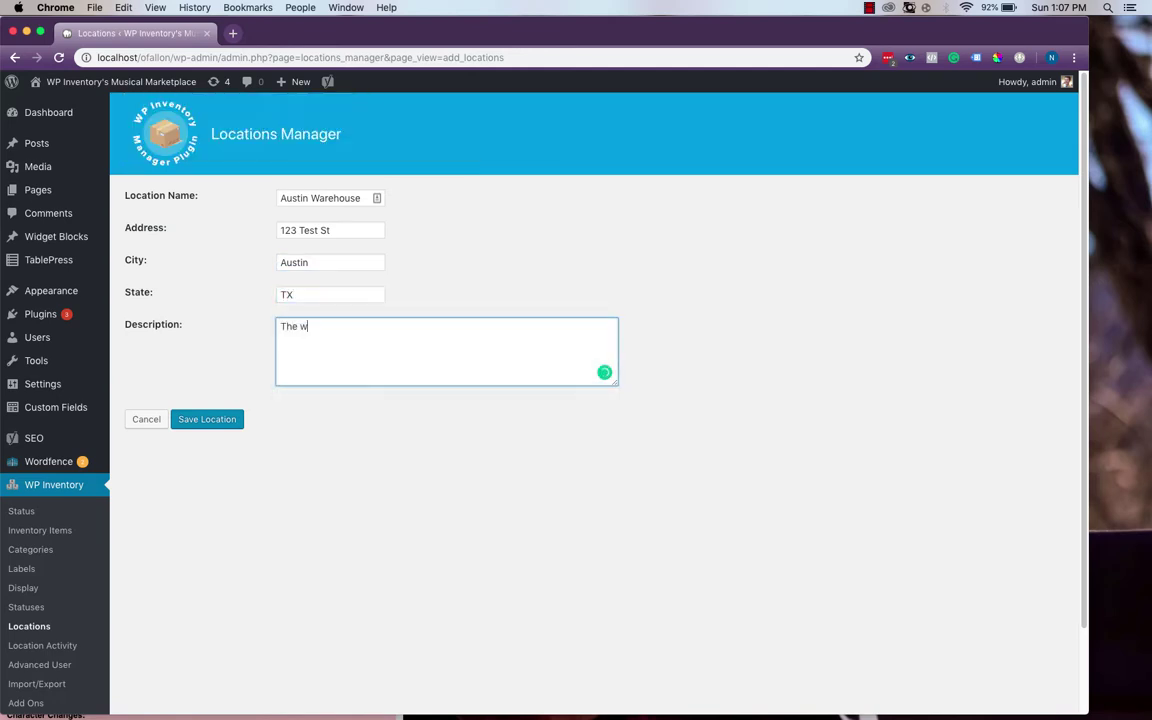
pyautogui.write('ted in A')
pyautogui.press('BackSpace')
pyautogui.press('BackSpace')
pyautogui.press('BackSpace')
pyautogui.press('BackSpace')
pyautogui.press('BackSpace')
pyautogui.write('in Austin')
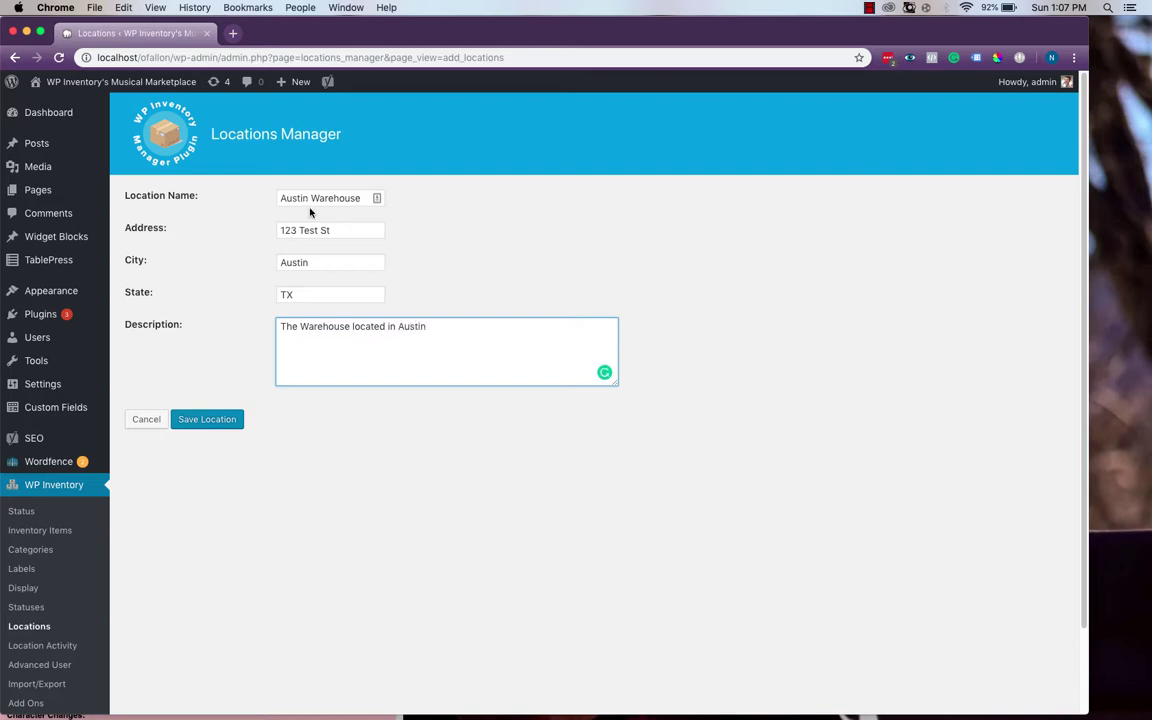
pyautogui.click(213, 423)
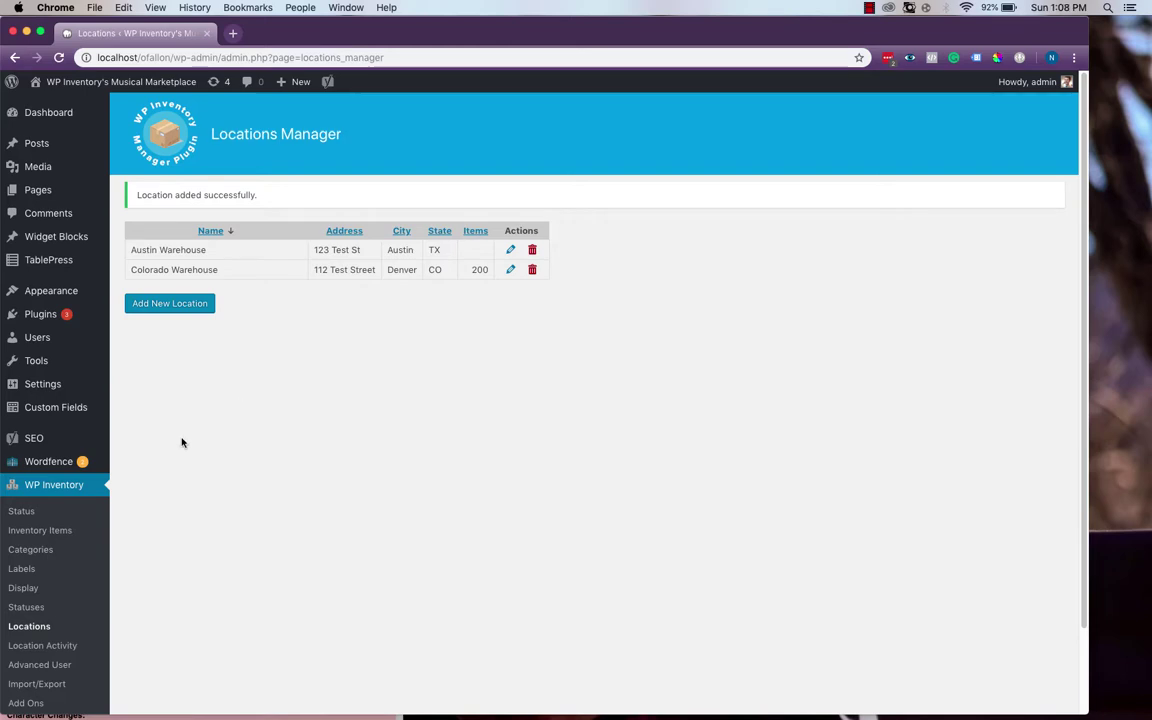
# - Open the Locations Manager settings, leaving the minimum role at Administrator
pyautogui.scroll(-1, 71, 625)
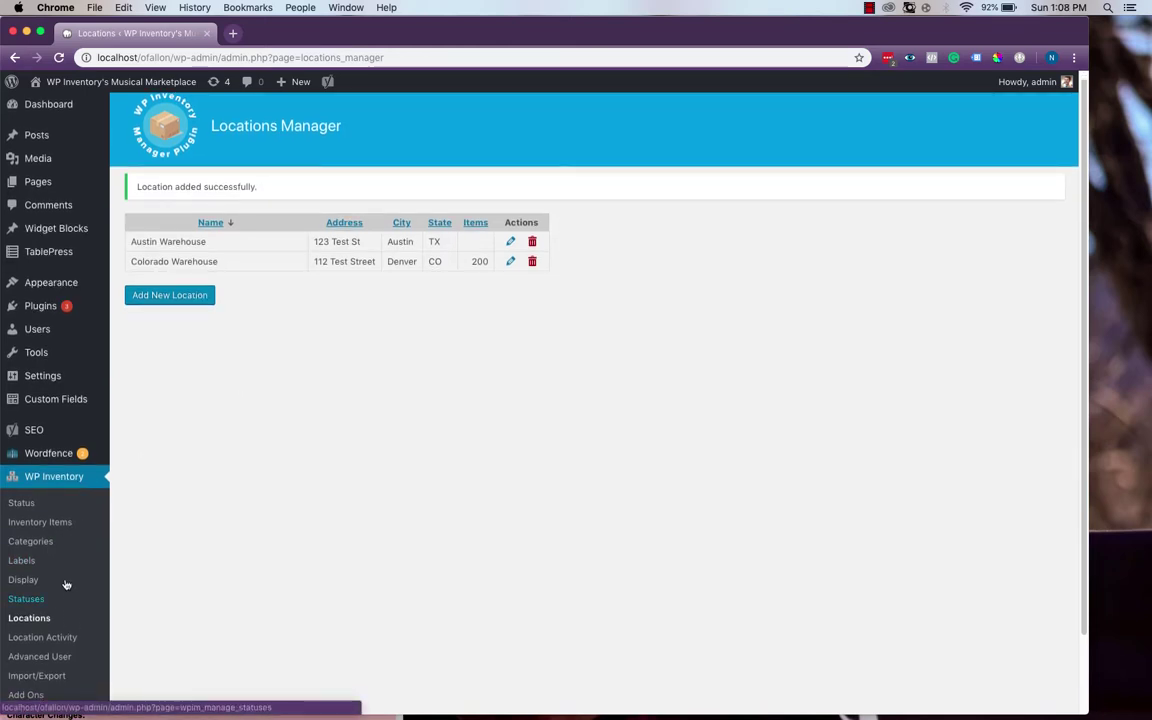
pyautogui.scroll(-3, 65, 595)
pyautogui.click(62, 627)
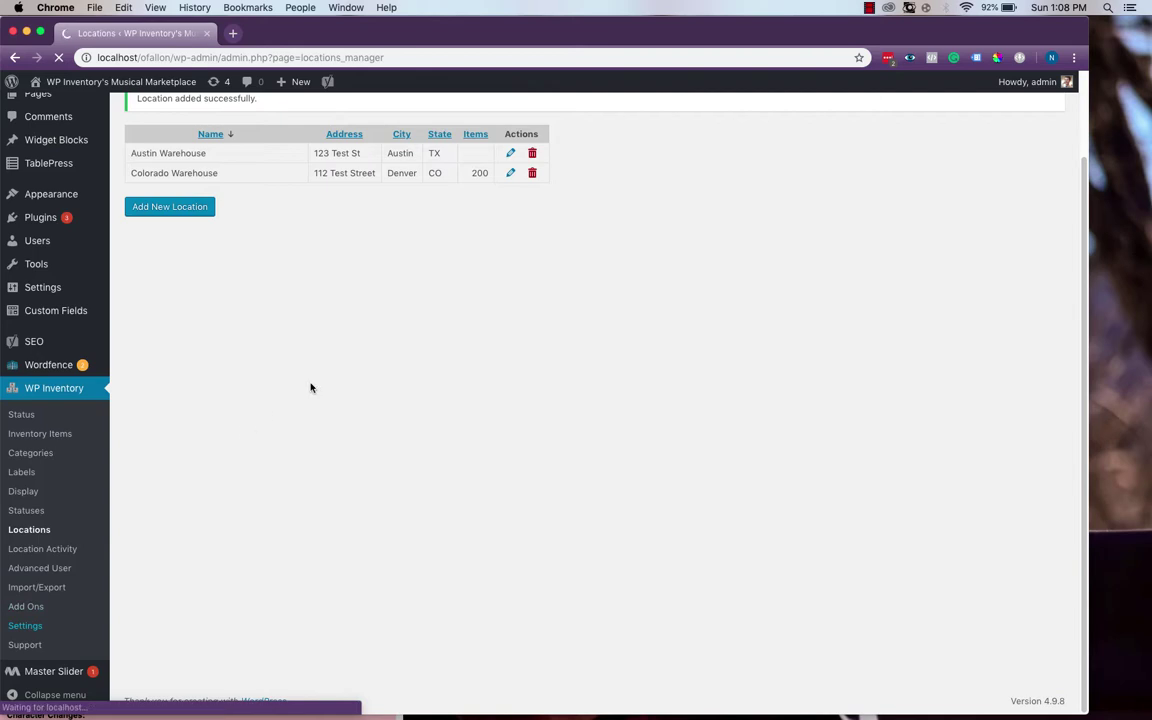
pyautogui.click(403, 258)
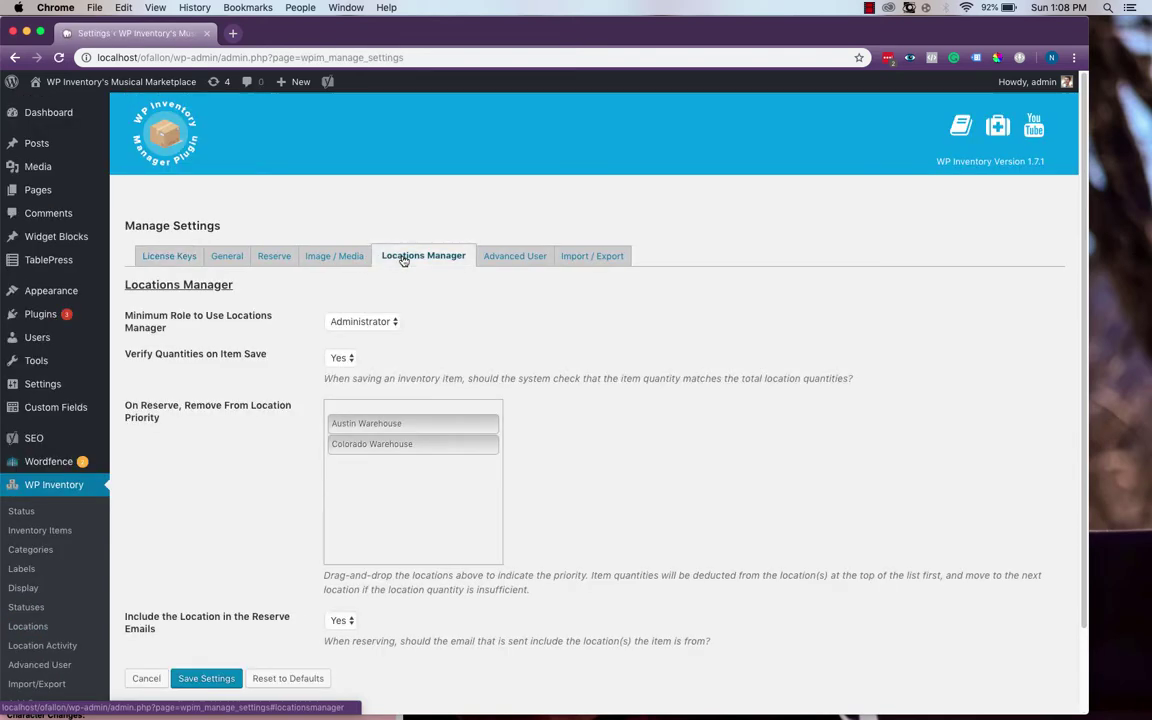
pyautogui.scroll(-2, 558, 303)
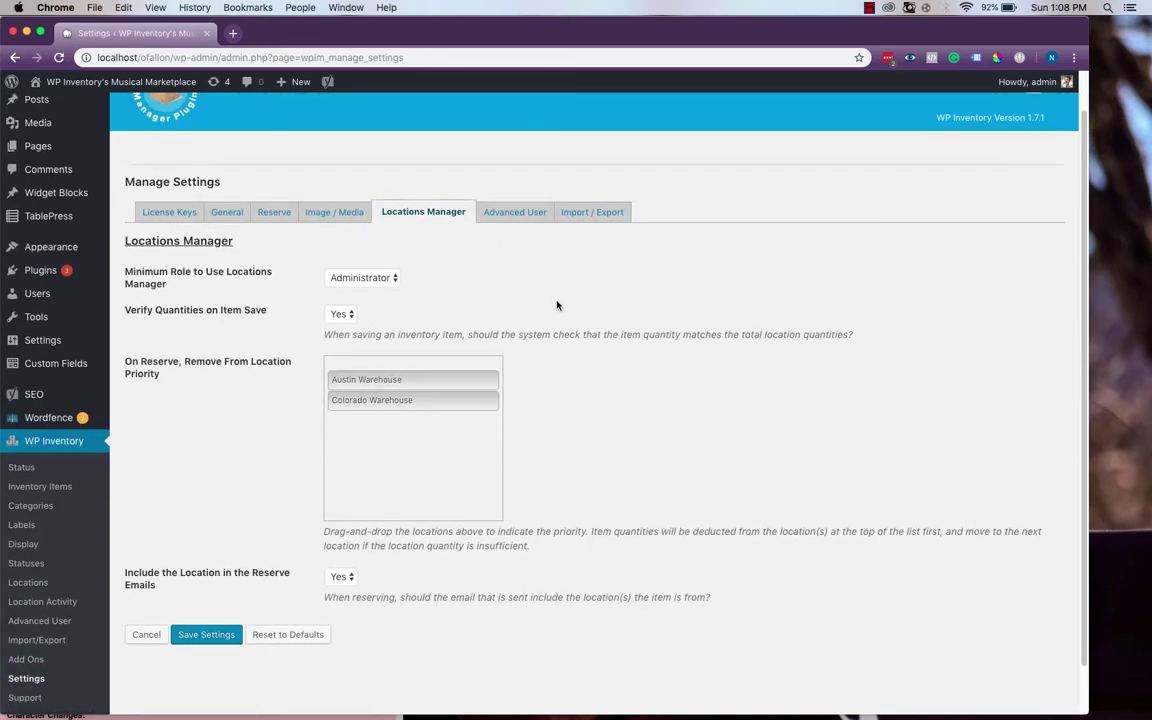
pyautogui.click(388, 280)
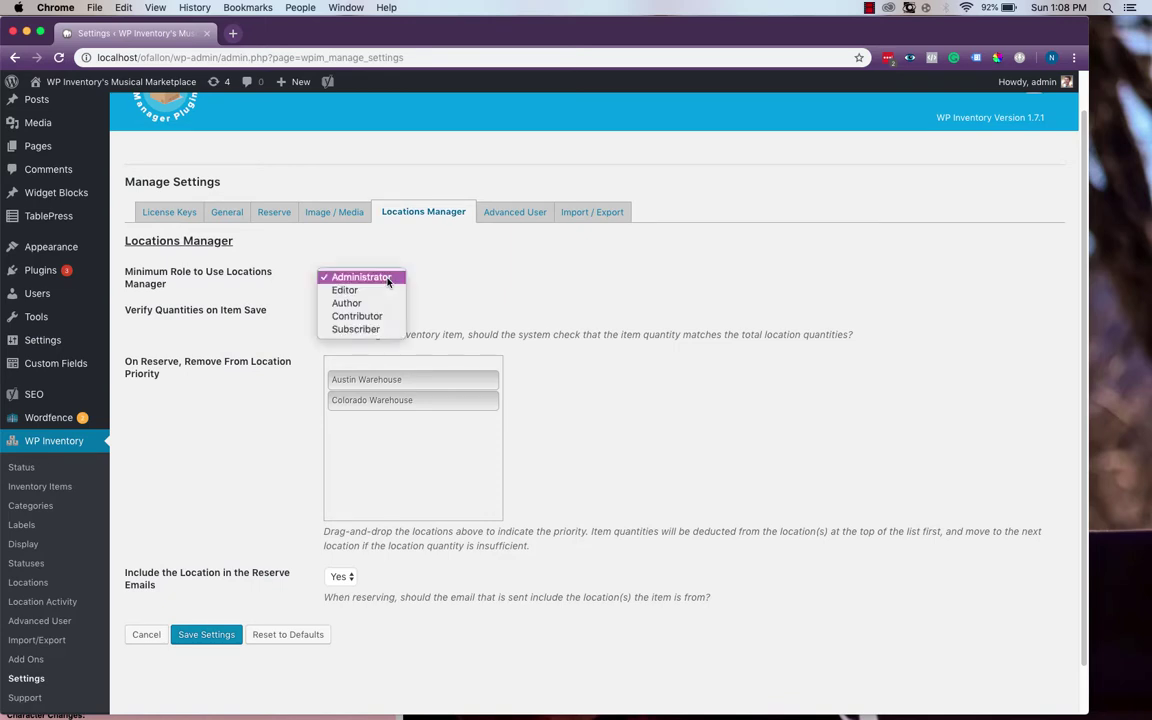
pyautogui.click(455, 263)
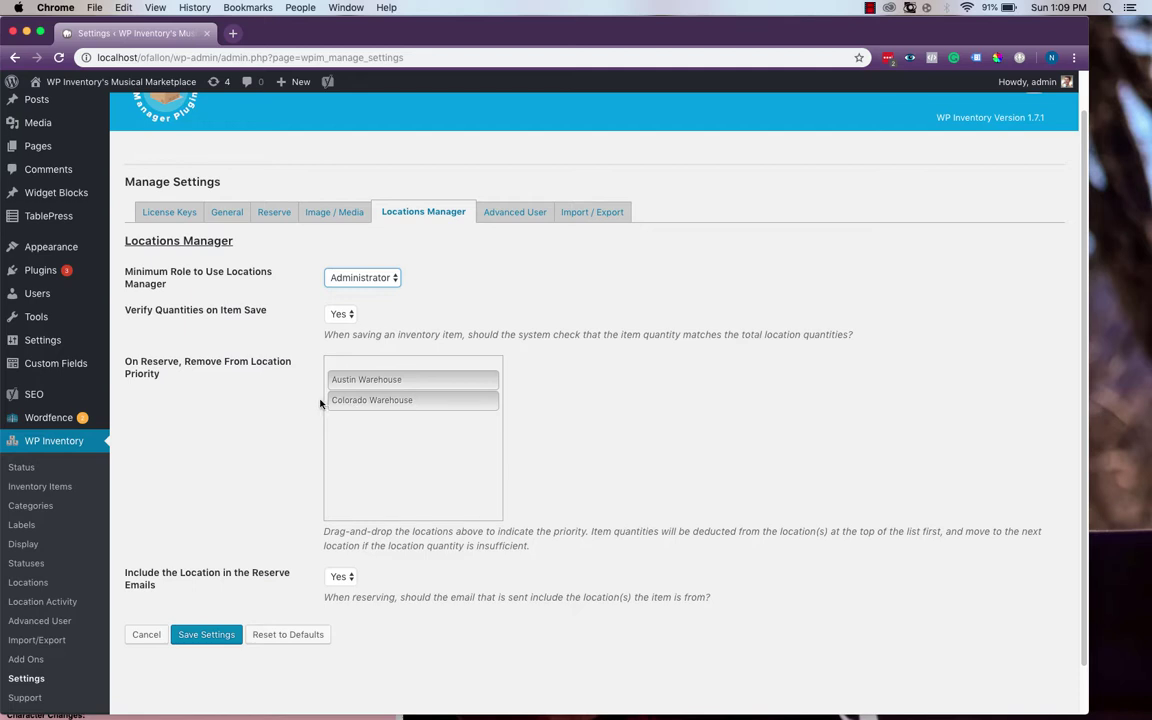
# - Drag Colorado Warehouse above Austin Warehouse and keep locations included in reserve emails
pyautogui.moveTo(345, 402); pyautogui.dragTo(366, 375)
pyautogui.click(342, 577)
pyautogui.click(343, 578)
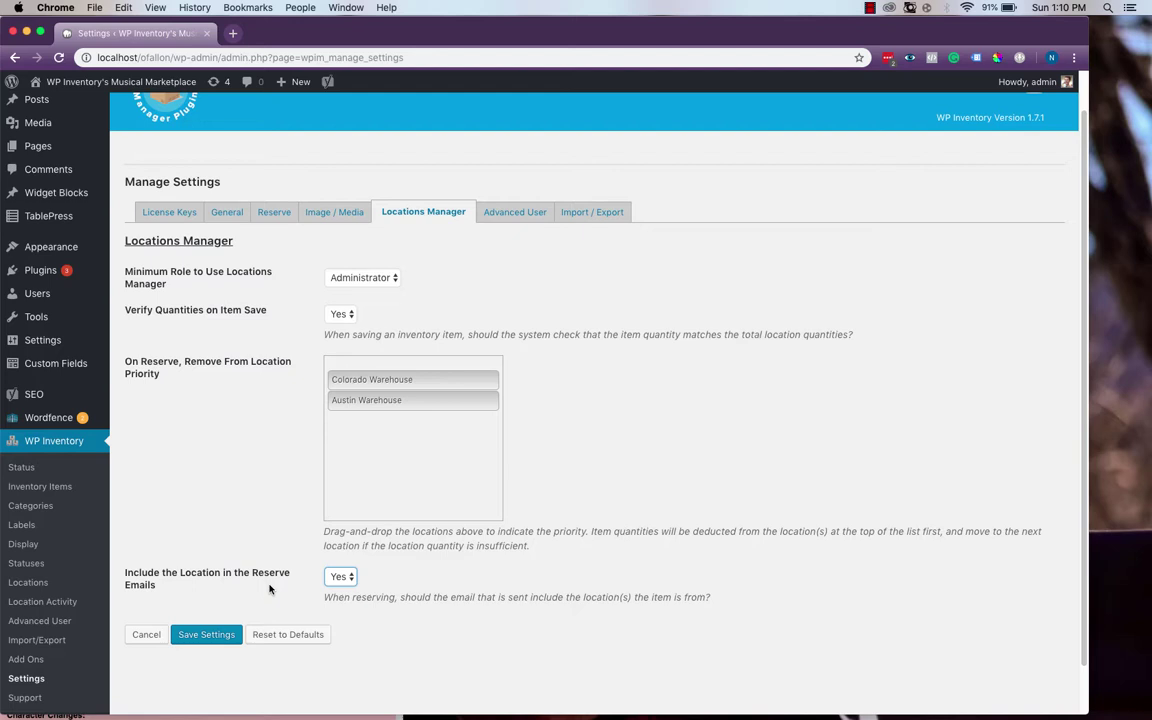
# - Edit Behringer #309 and assign quantity 10 to Austin Warehouse
pyautogui.click(40, 486)
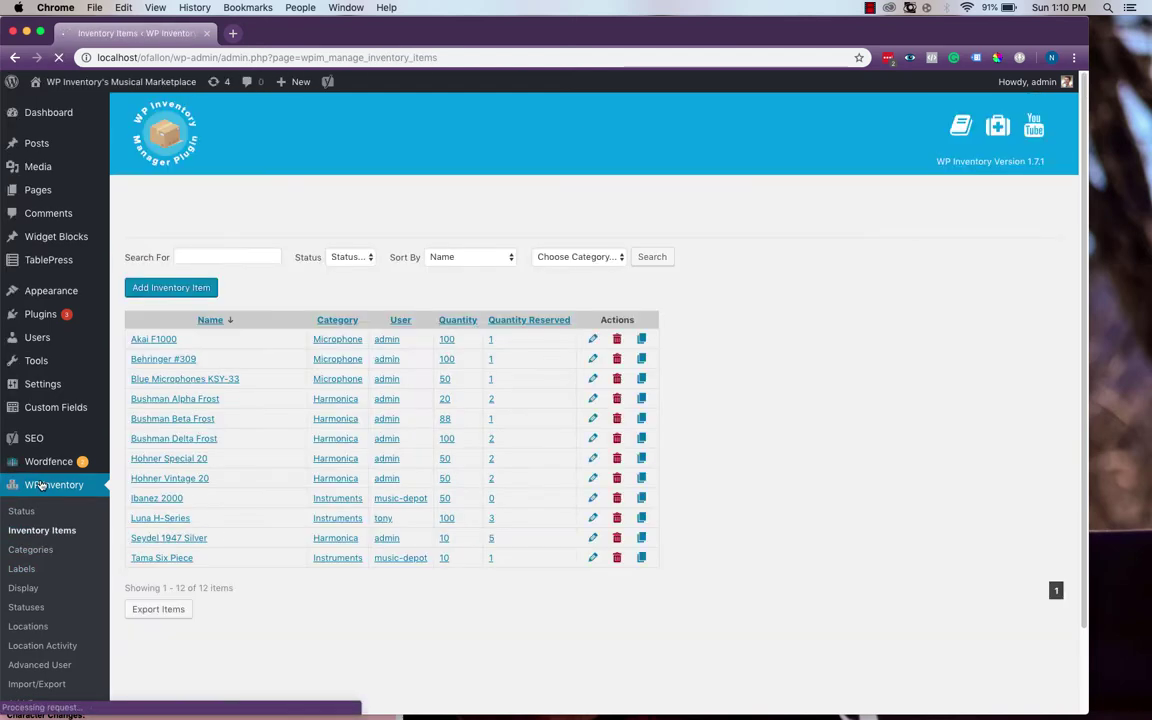
pyautogui.click(188, 360)
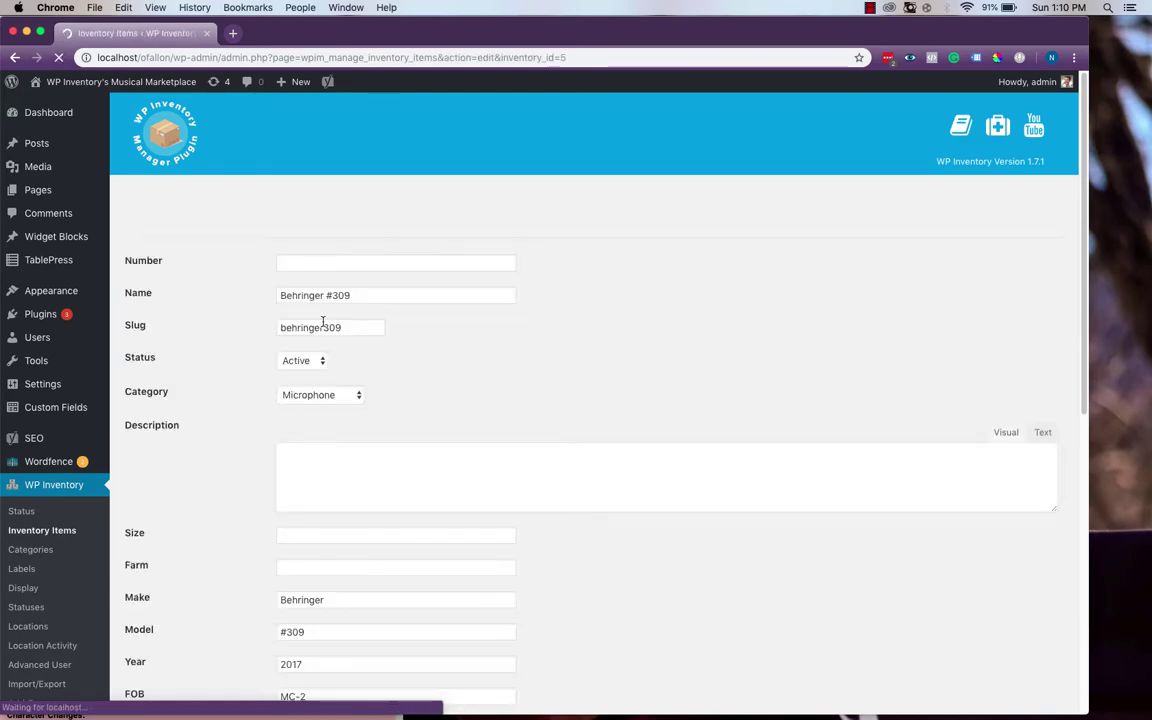
pyautogui.scroll(-10, 675, 305)
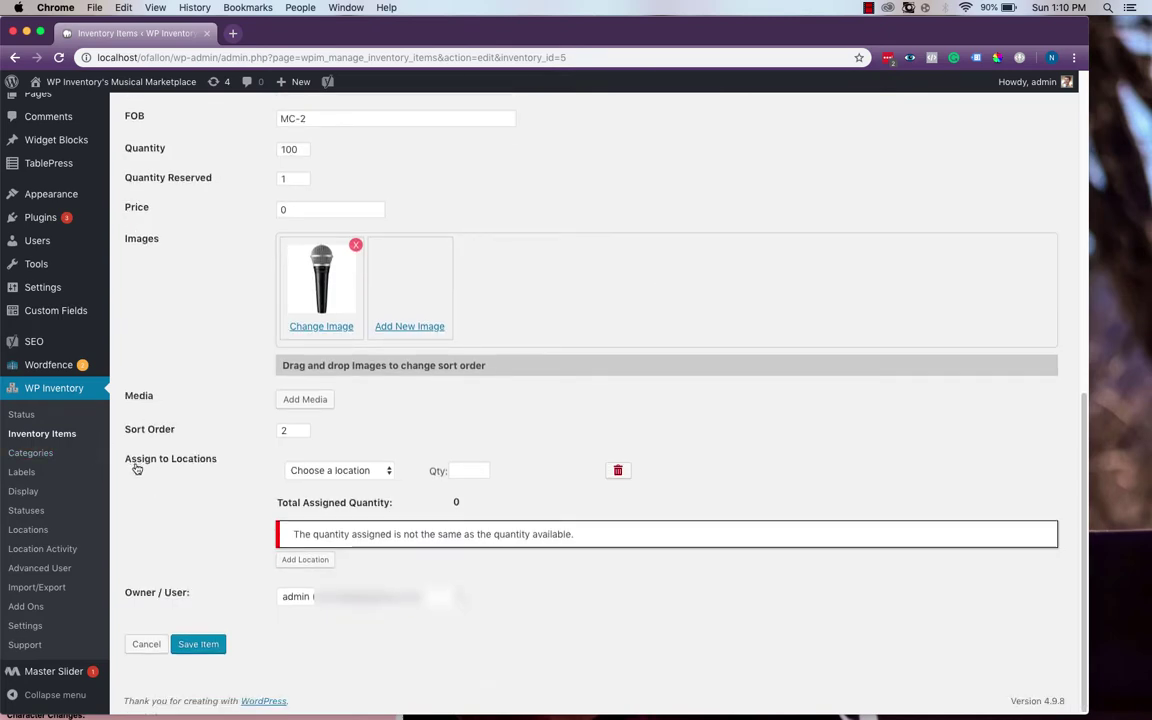
pyautogui.click(333, 470)
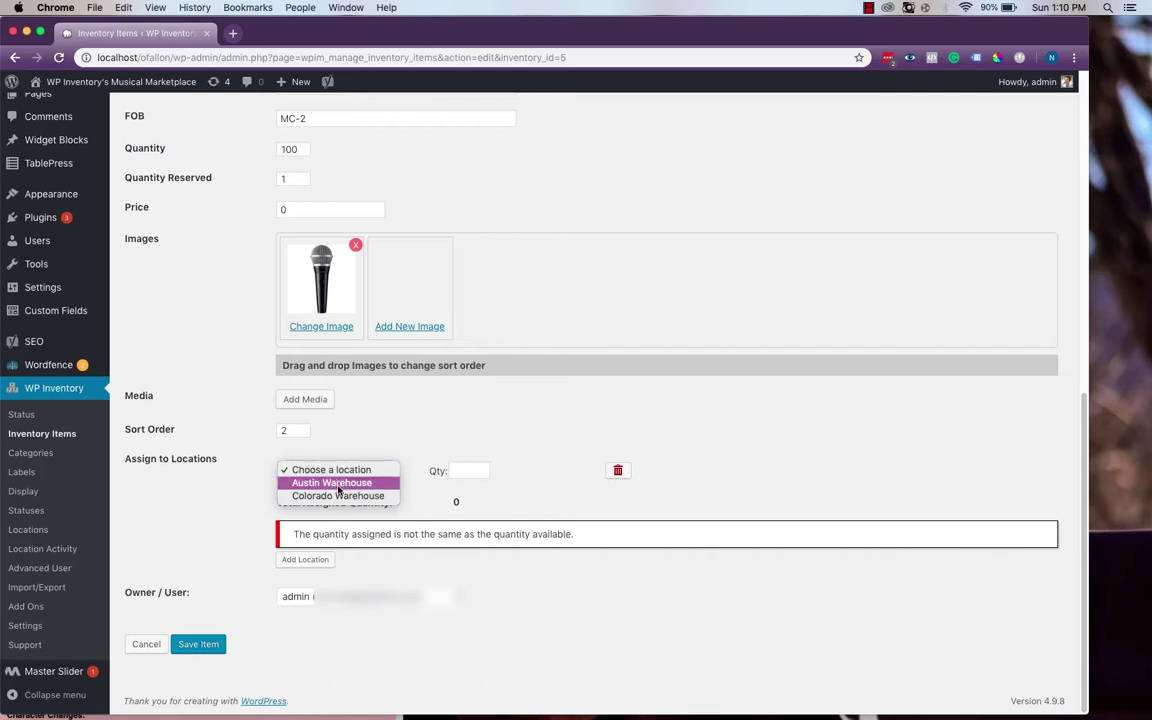
pyautogui.click(342, 487)
pyautogui.click(479, 471)
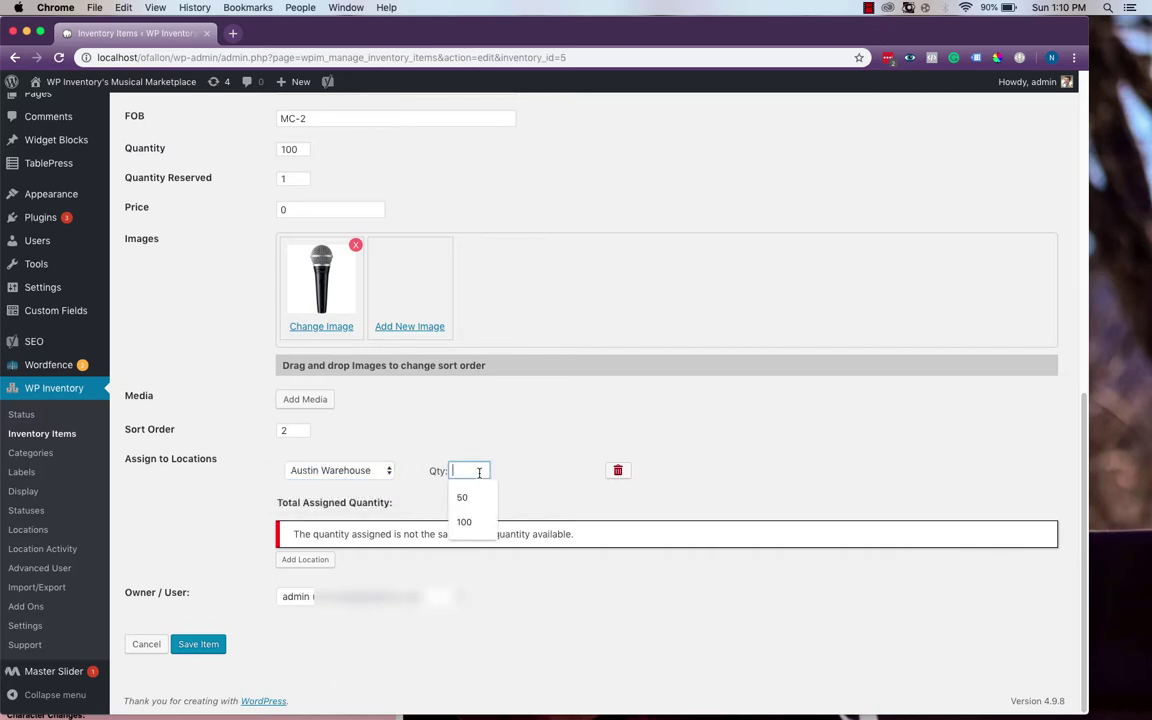
pyautogui.write('10')
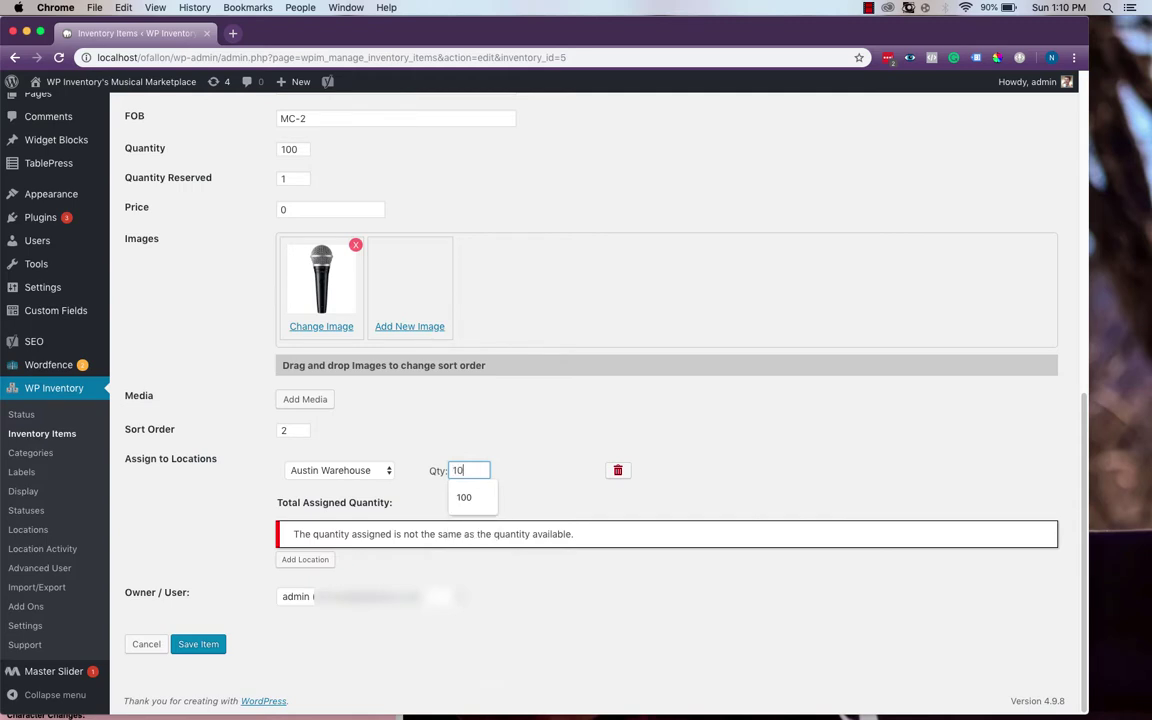
pyautogui.press('Tab')
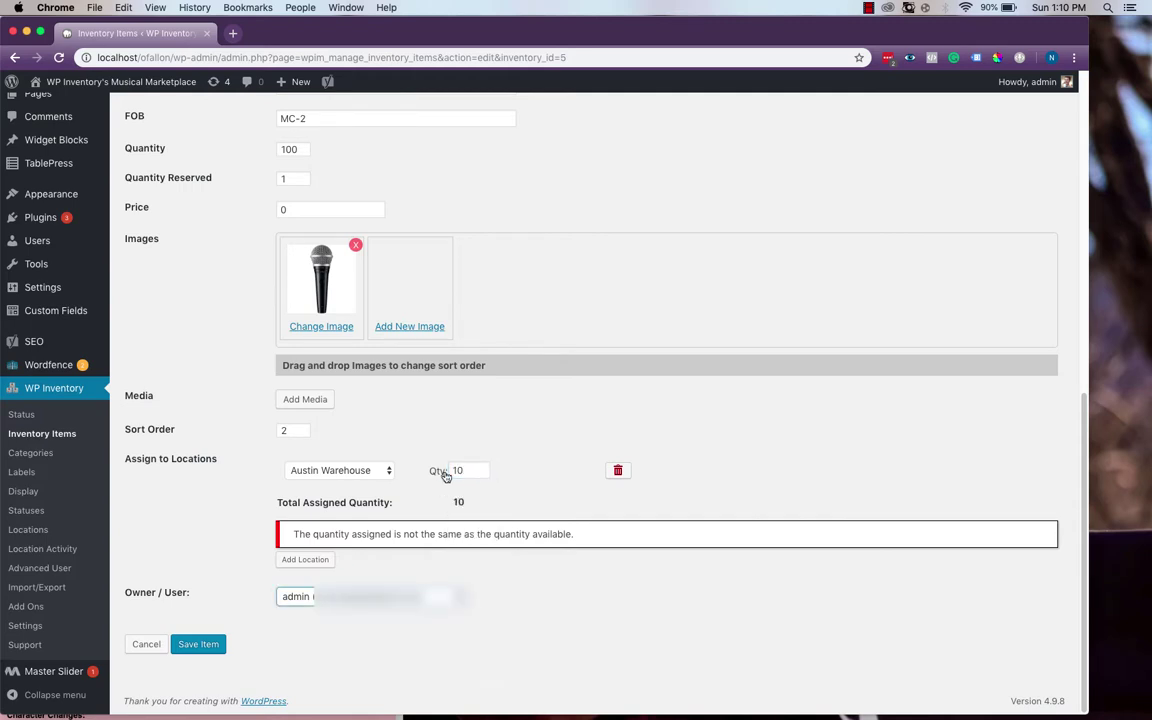
# - Add a Colorado Warehouse location row with quantity 89 and try saving the item
pyautogui.click(304, 559)
pyautogui.click(336, 504)
pyautogui.click(331, 565)
pyautogui.click(475, 505)
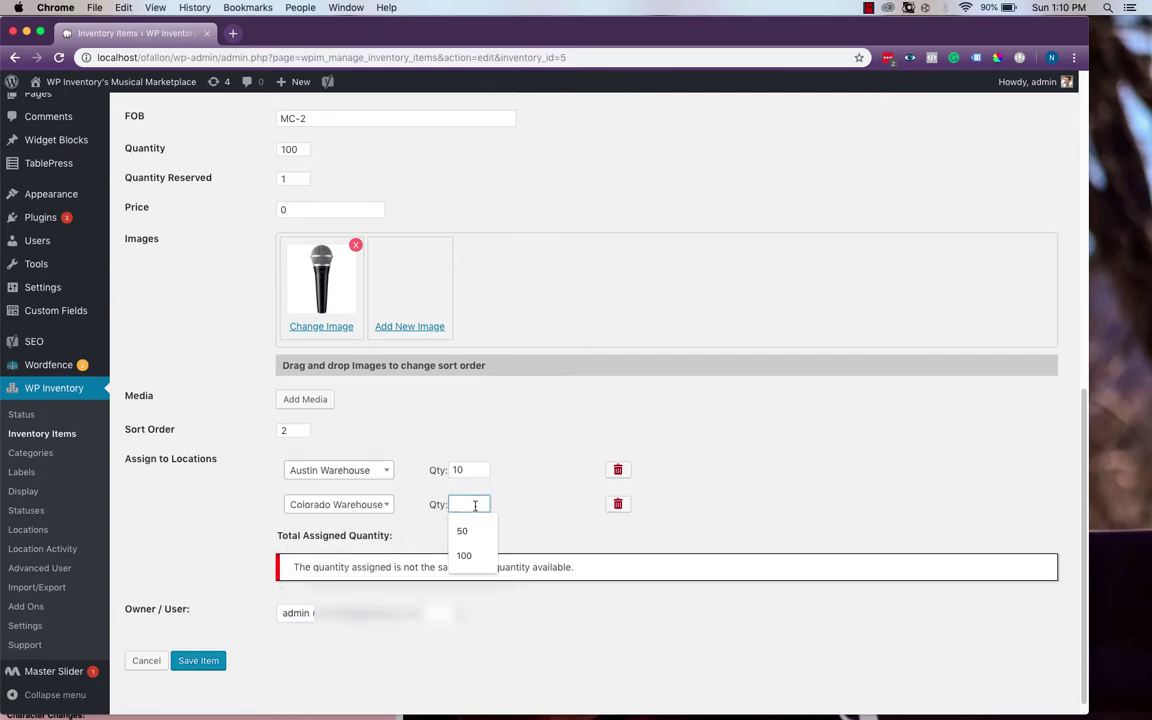
pyautogui.write('90')
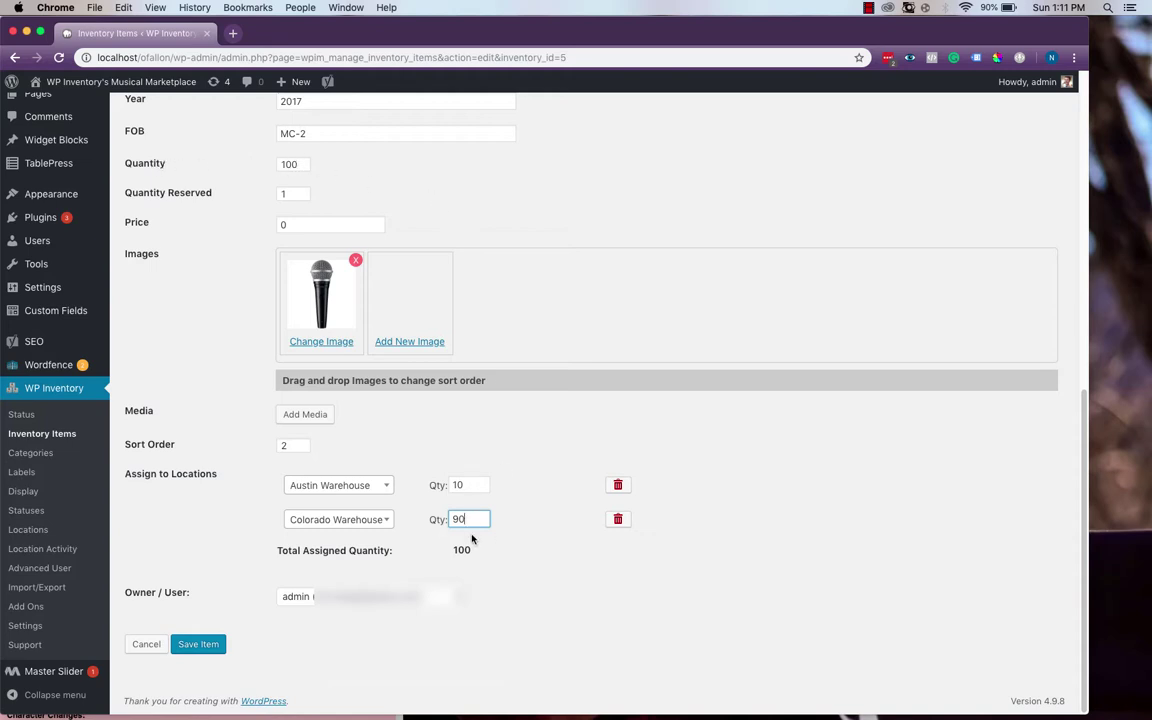
pyautogui.press('BackSpace')
pyautogui.press('BackSpace')
pyautogui.write('89')
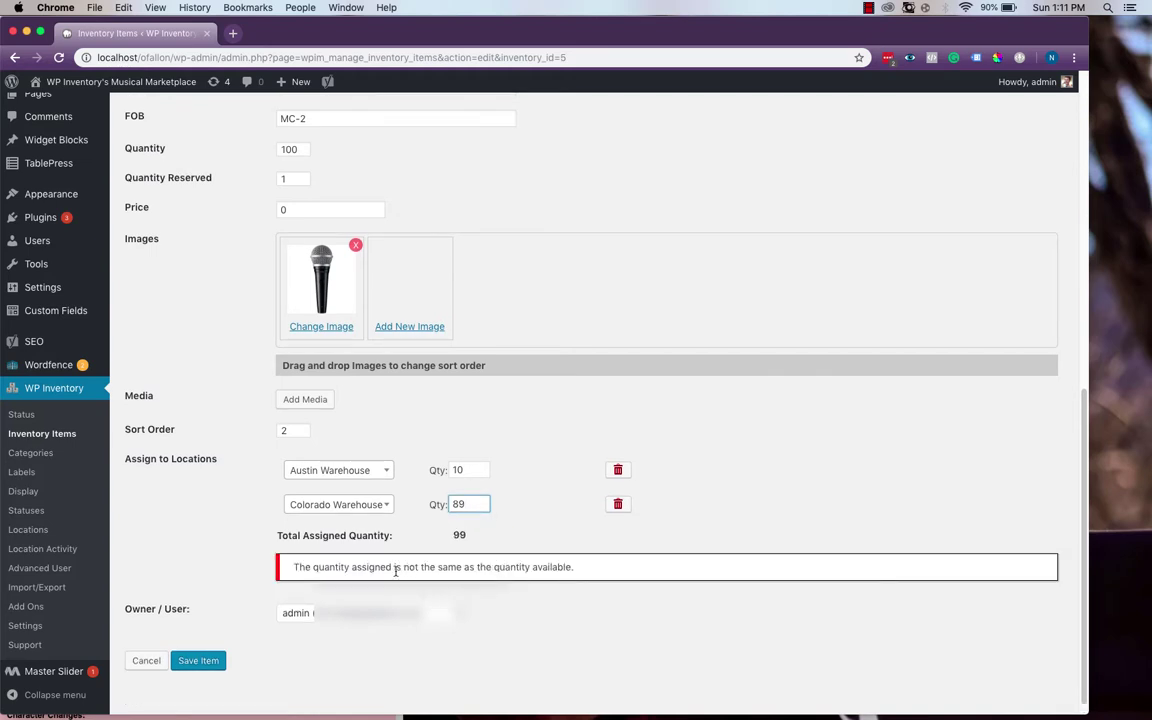
pyautogui.click(198, 662)
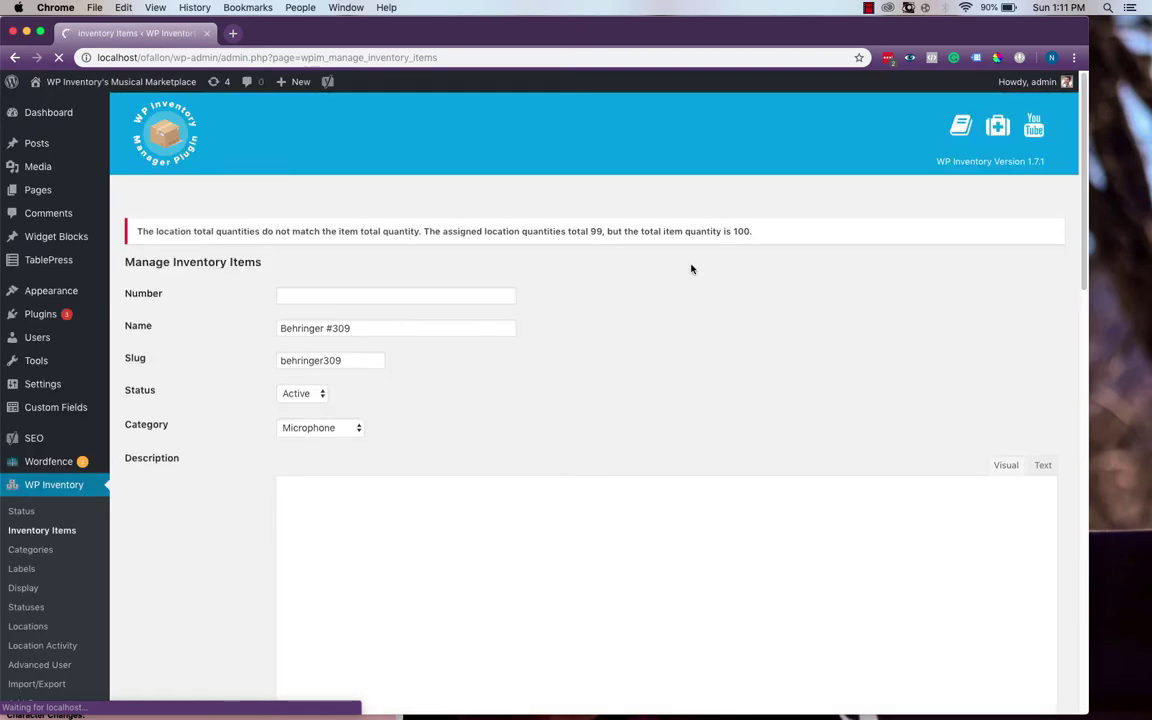
# - Correct the Colorado Warehouse quantity to 90 and save the item
pyautogui.scroll(-10, 532, 283)
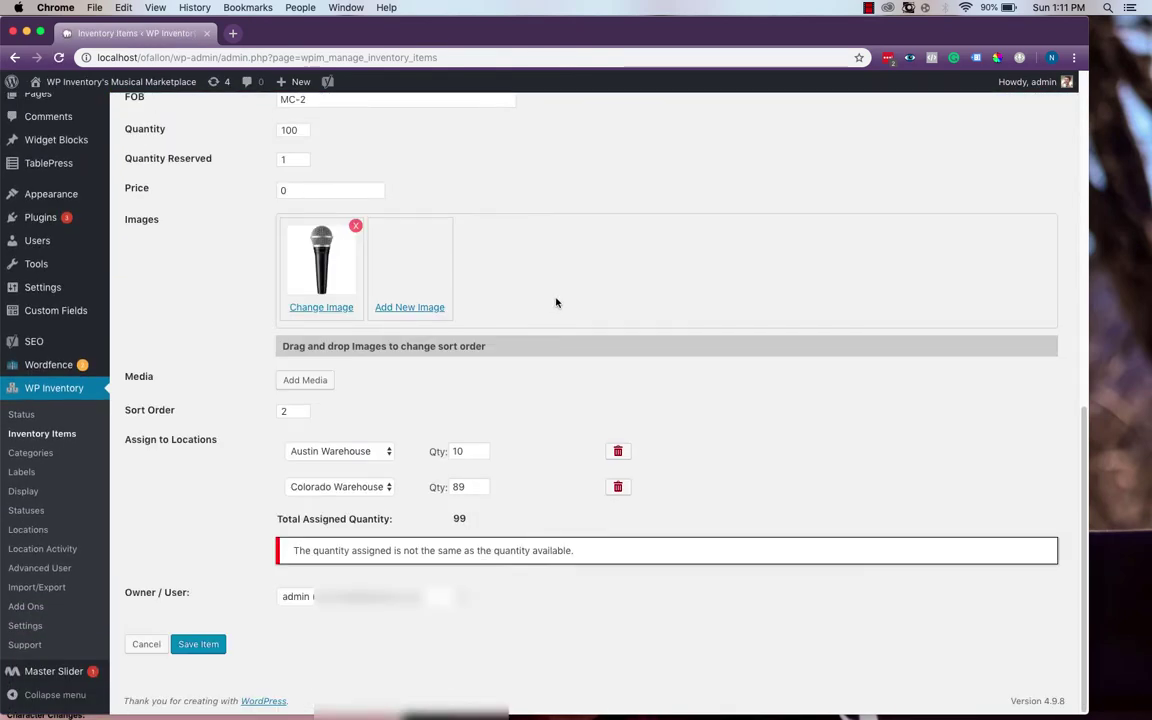
pyautogui.click(480, 486)
pyautogui.press('BackSpace')
pyautogui.press('BackSpace')
pyautogui.write('90')
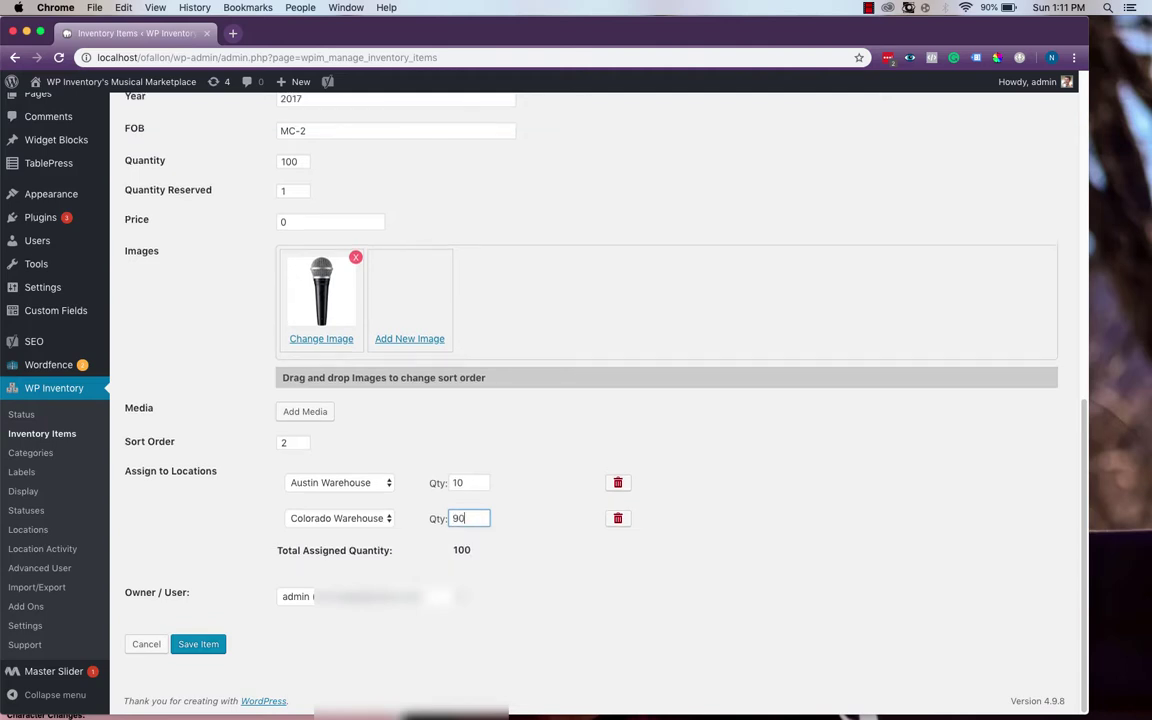
pyautogui.click(195, 644)
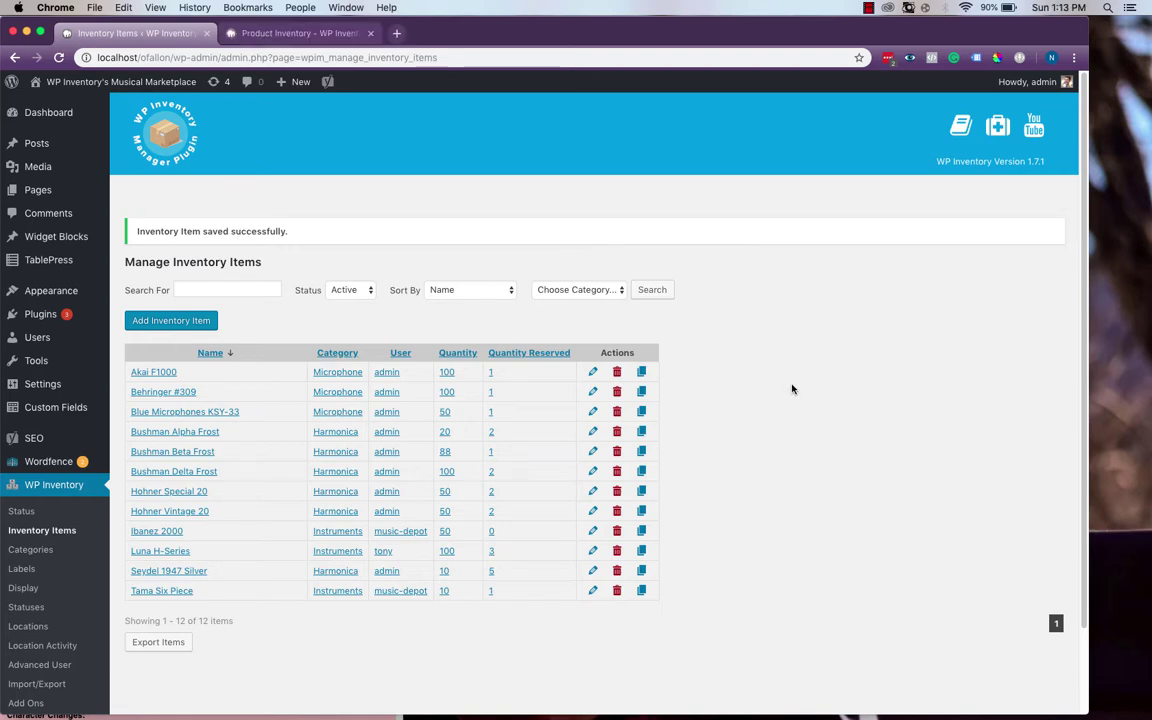
# - Open the Location Activity log and highlight the Behringer #309 Austin Warehouse entry
pyautogui.click(42, 645)
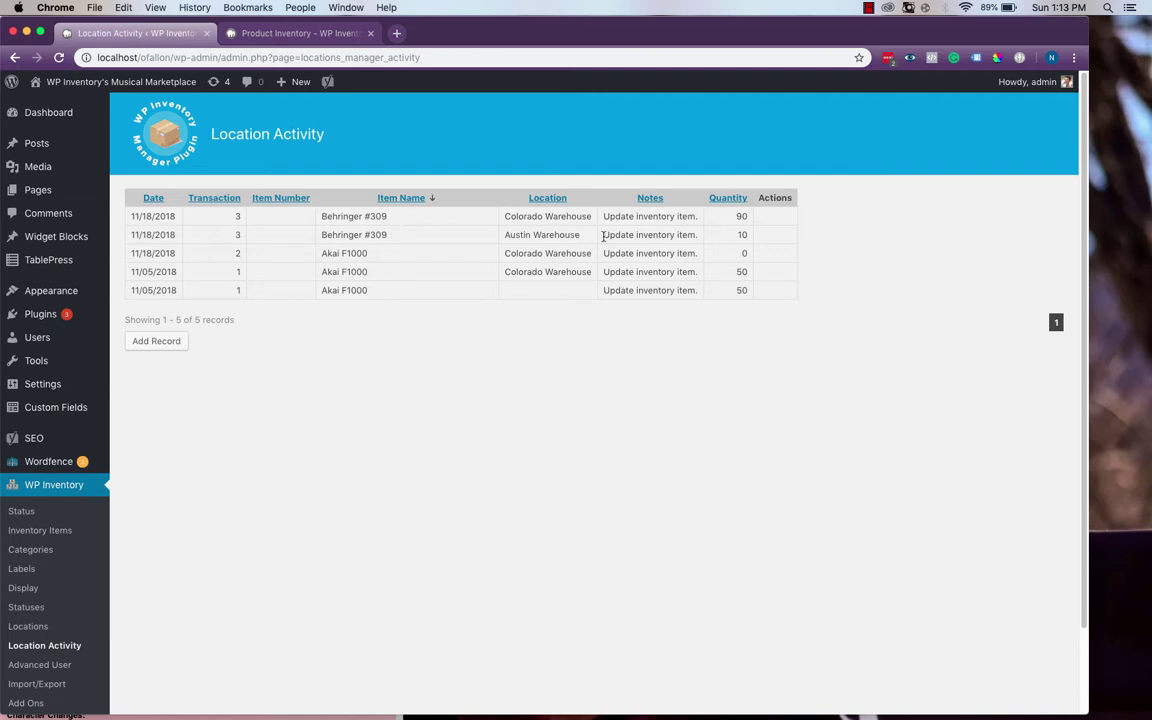
pyautogui.moveTo(656, 235); pyautogui.dragTo(728, 236)
pyautogui.click(745, 233)
# - Open the Add Record form and review the adjustment types, keeping Increase By selected
pyautogui.click(181, 341)
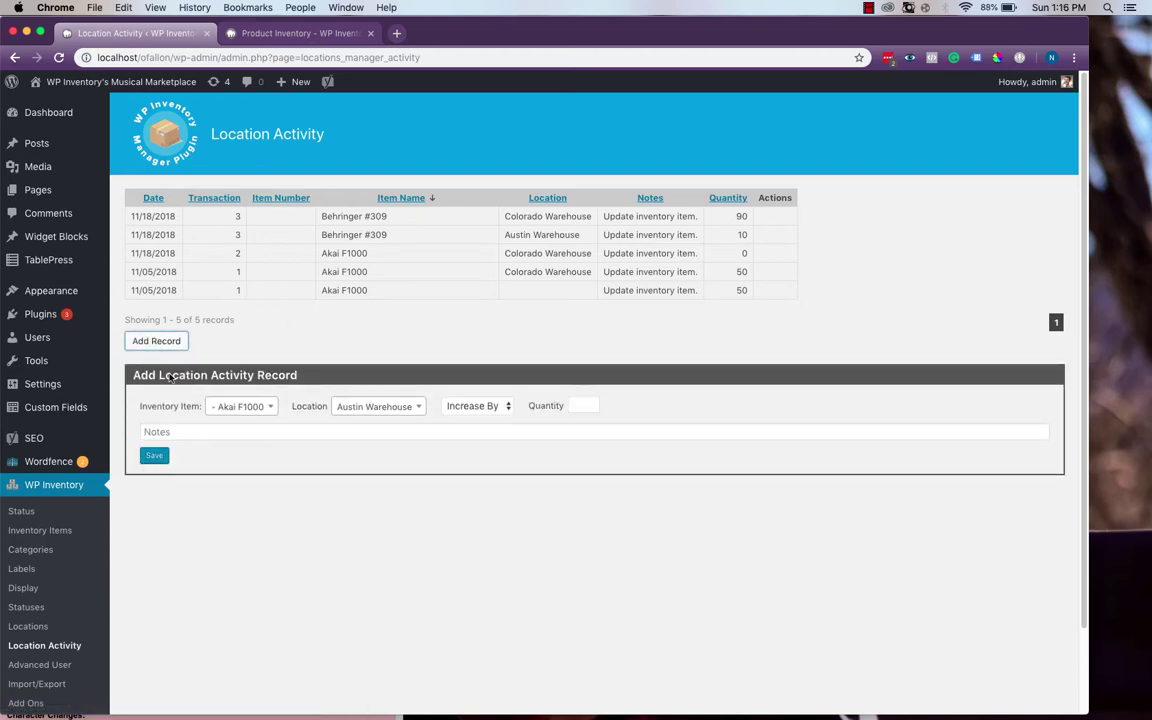
pyautogui.click(495, 406)
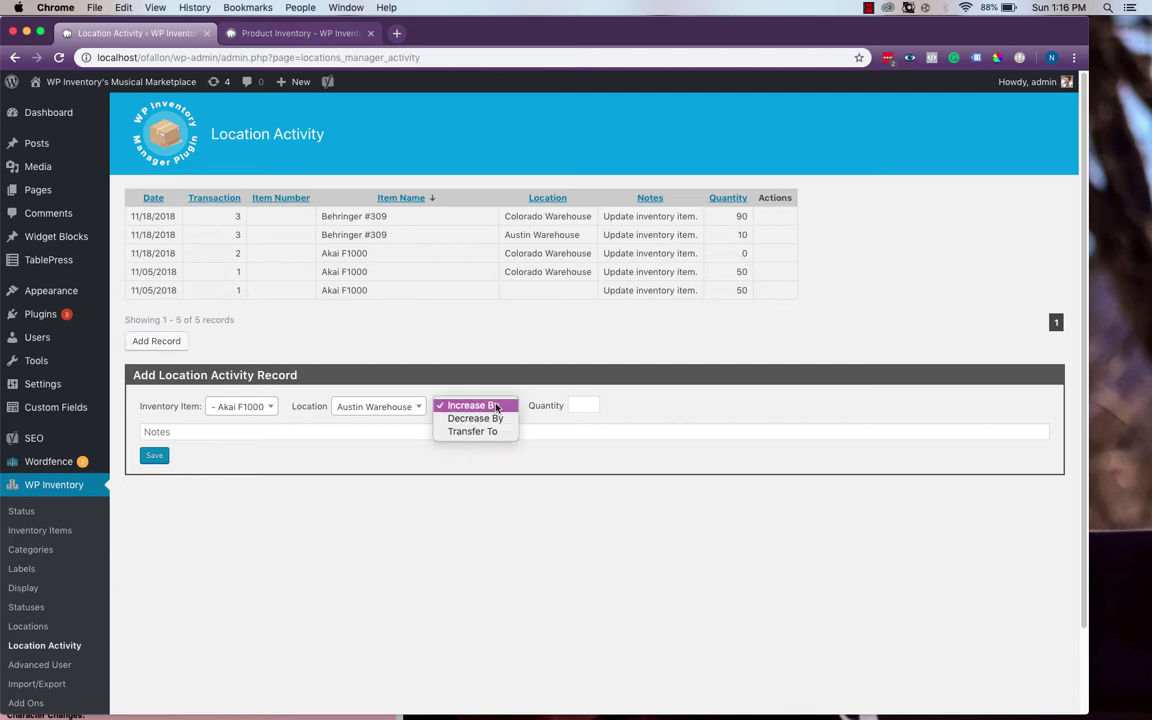
pyautogui.click(512, 382)
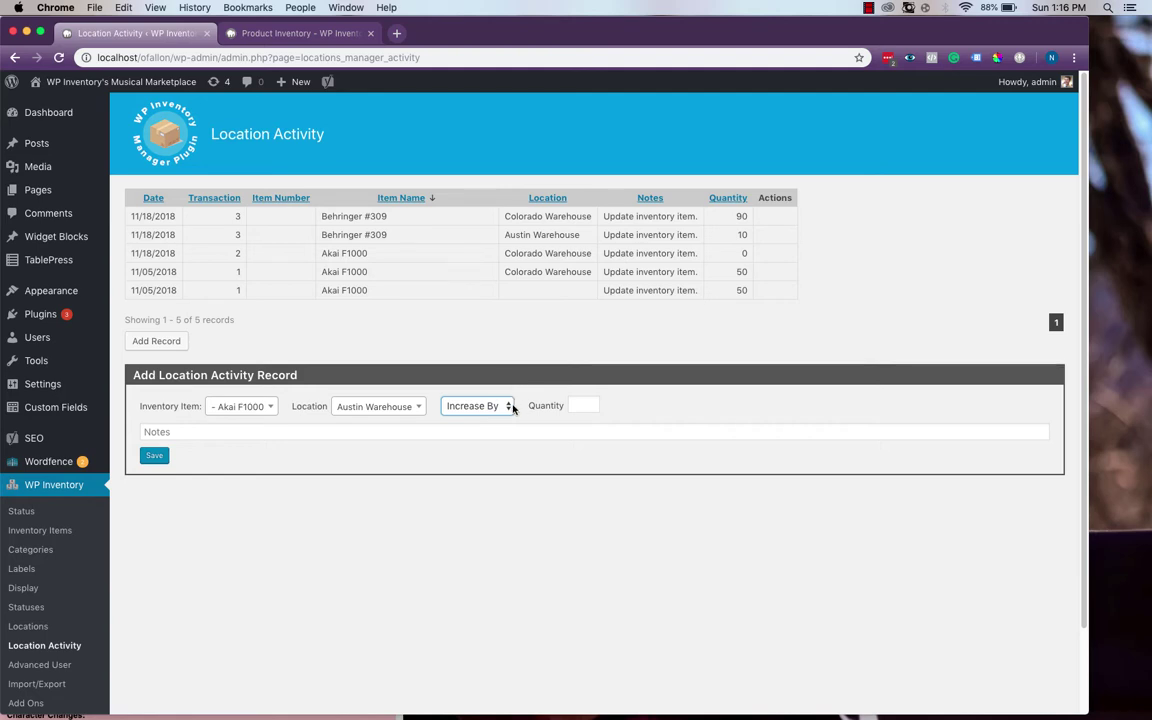
pyautogui.click(512, 407)
pyautogui.click(540, 380)
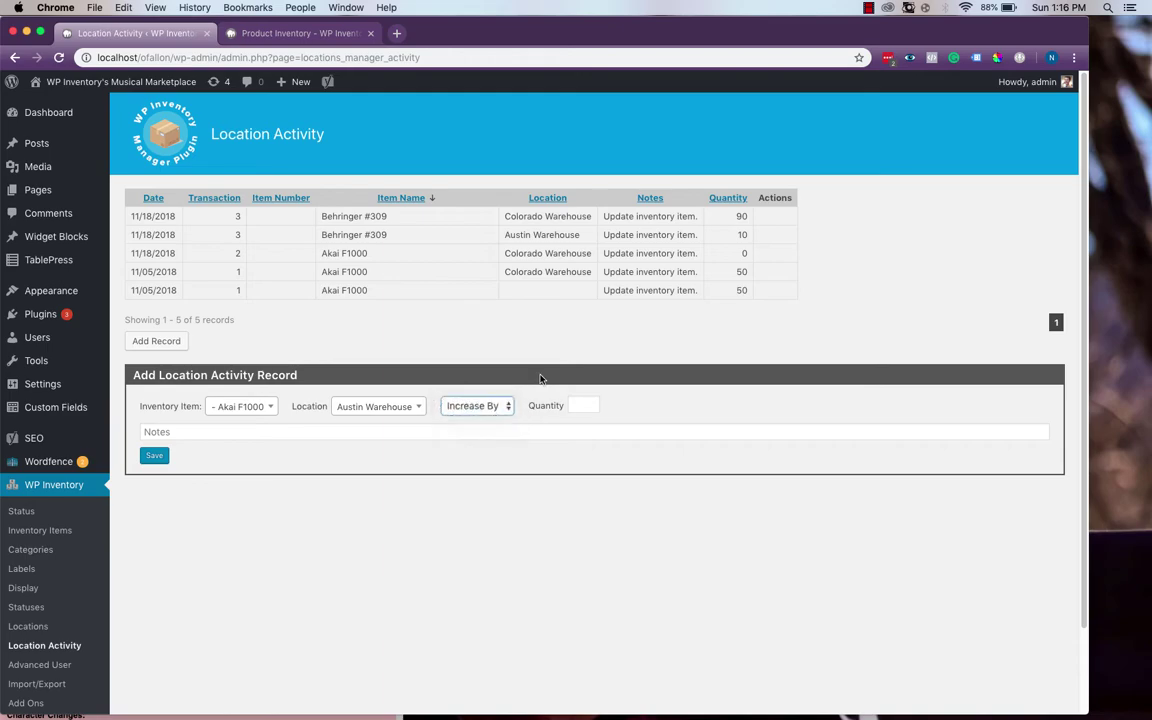